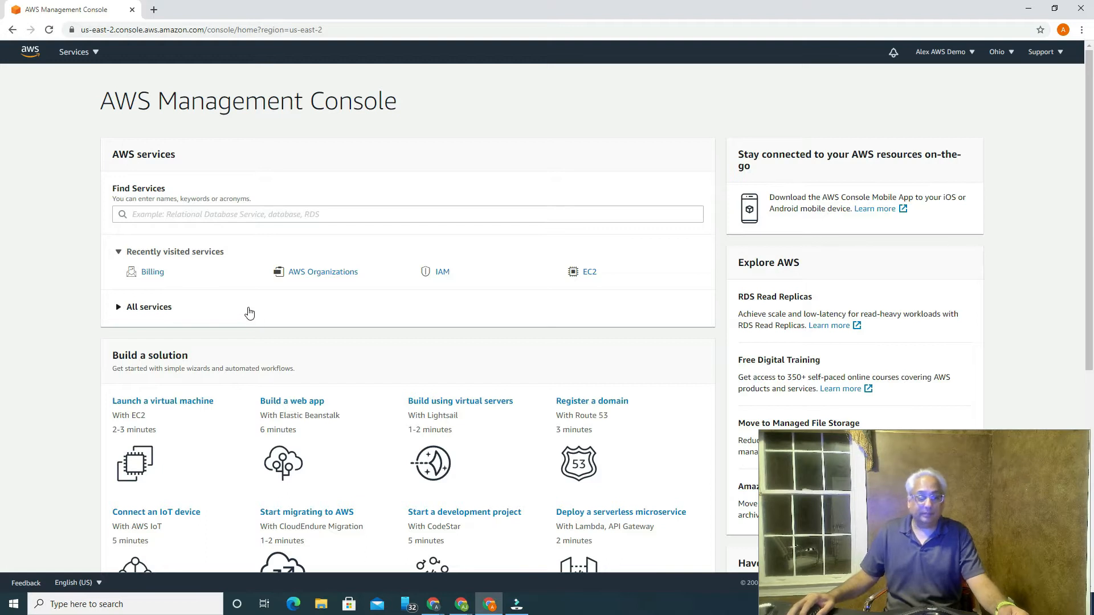
Step: Search for 'billing' and open the Billing & Cost Management Dashboard
{"action": "left_click", "coordinate": [170, 209]}
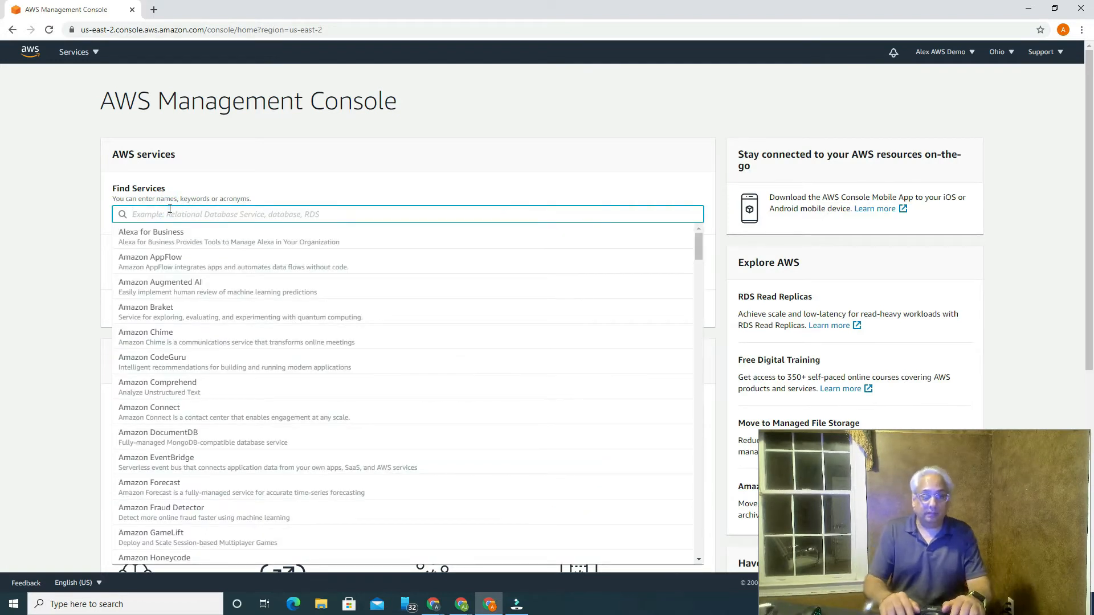
{"action": "type", "text": "billing"}
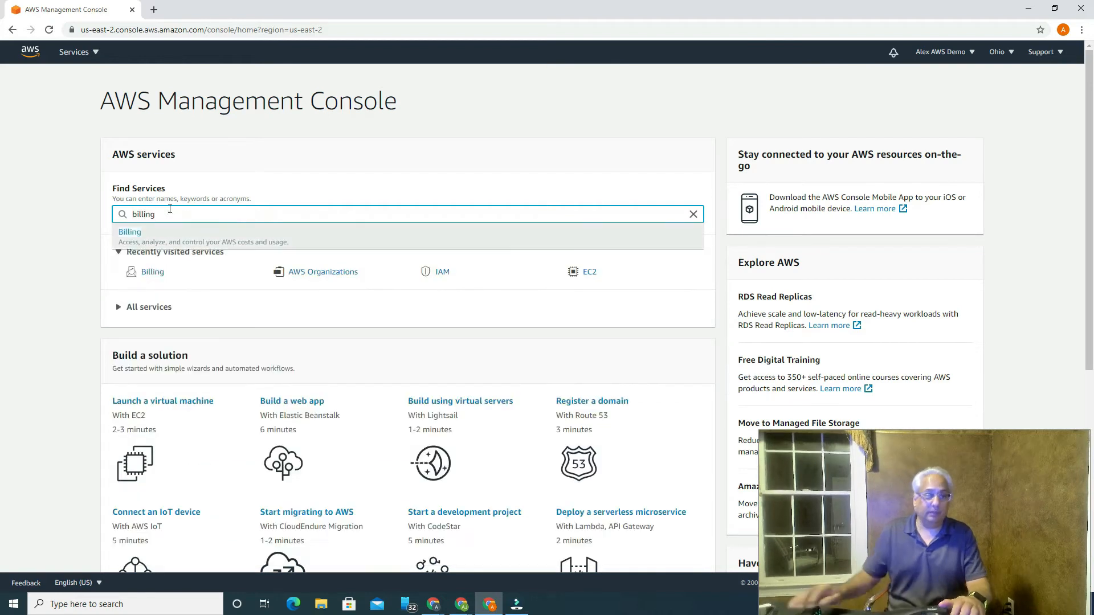
{"action": "left_click", "coordinate": [130, 234]}
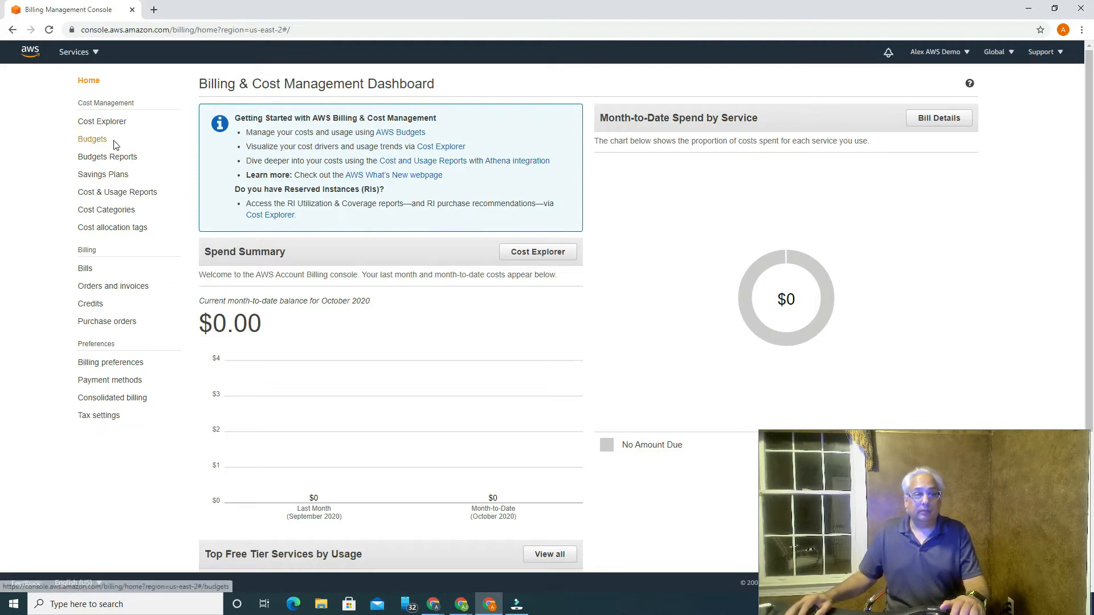
Step: Go to Budgets and start creating a new Cost budget
{"action": "left_click", "coordinate": [98, 144]}
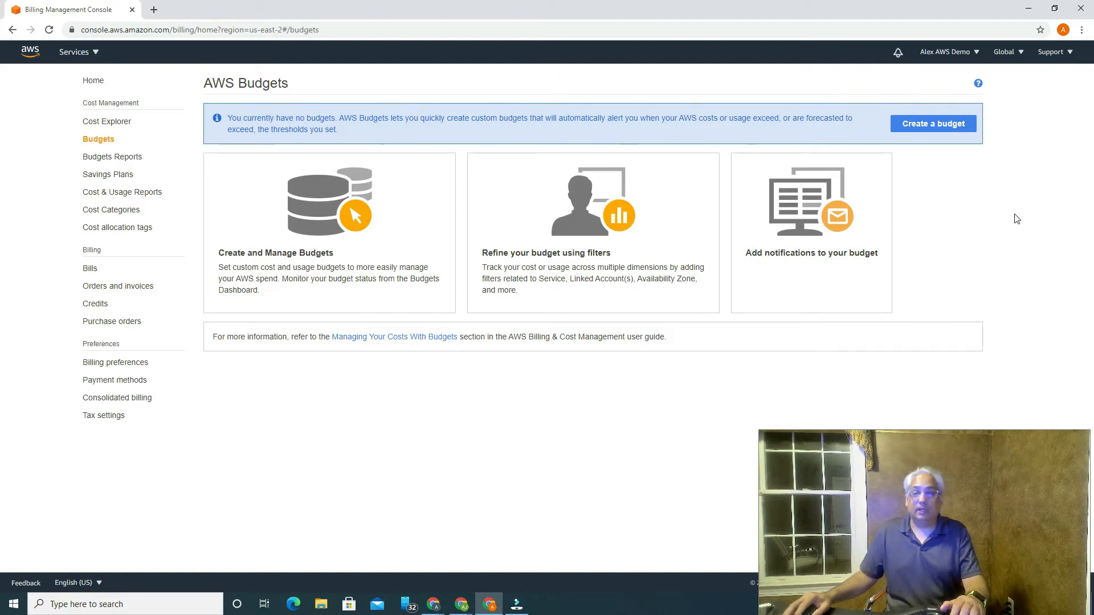
{"action": "left_click", "coordinate": [929, 125]}
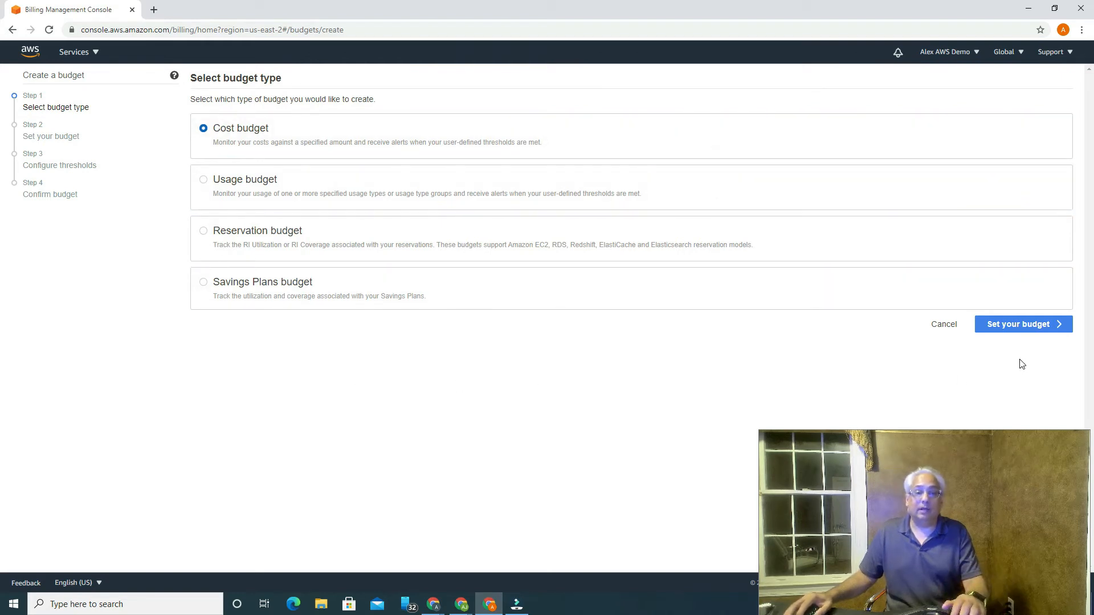
Step: Continue with Cost budget and name it 'Monthly Experimental Costs'
{"action": "left_click", "coordinate": [1025, 325]}
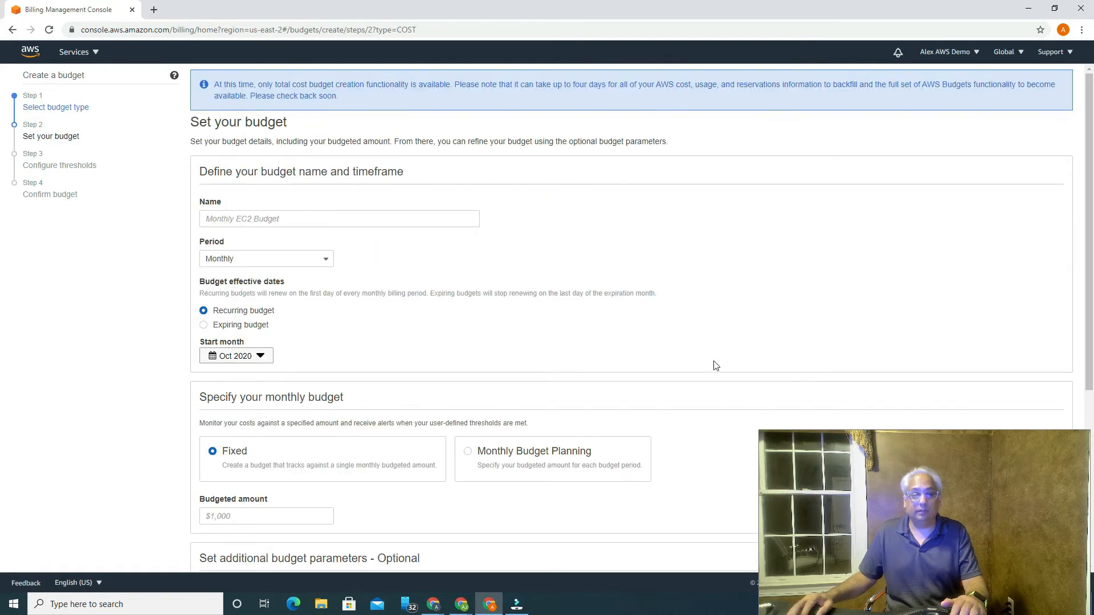
{"action": "left_click", "coordinate": [260, 219]}
{"action": "type", "text": "Mo"}
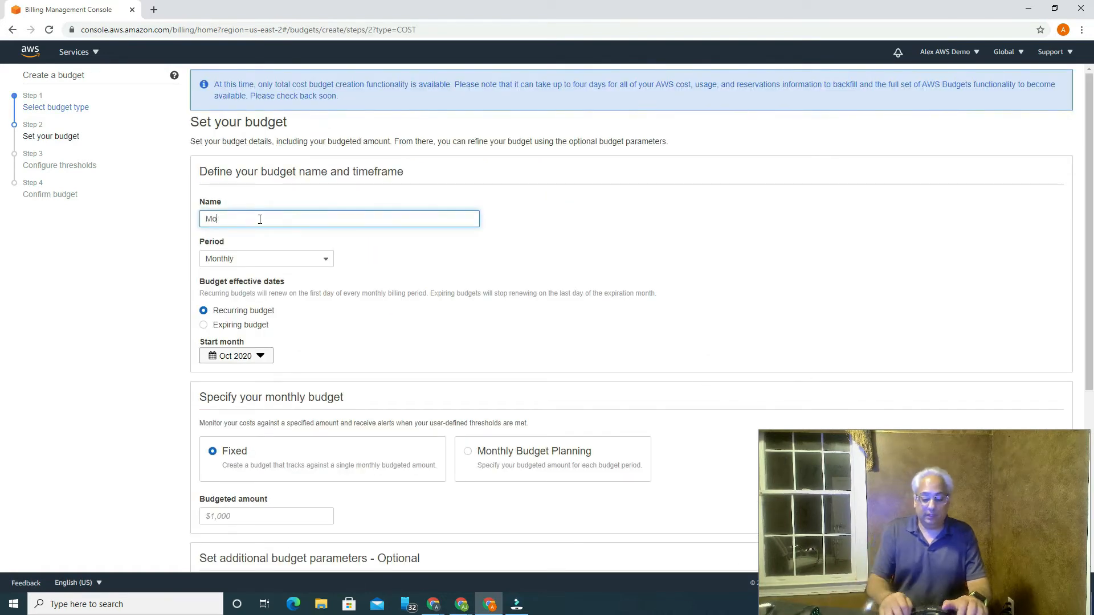
{"action": "type", "text": "nthly"}
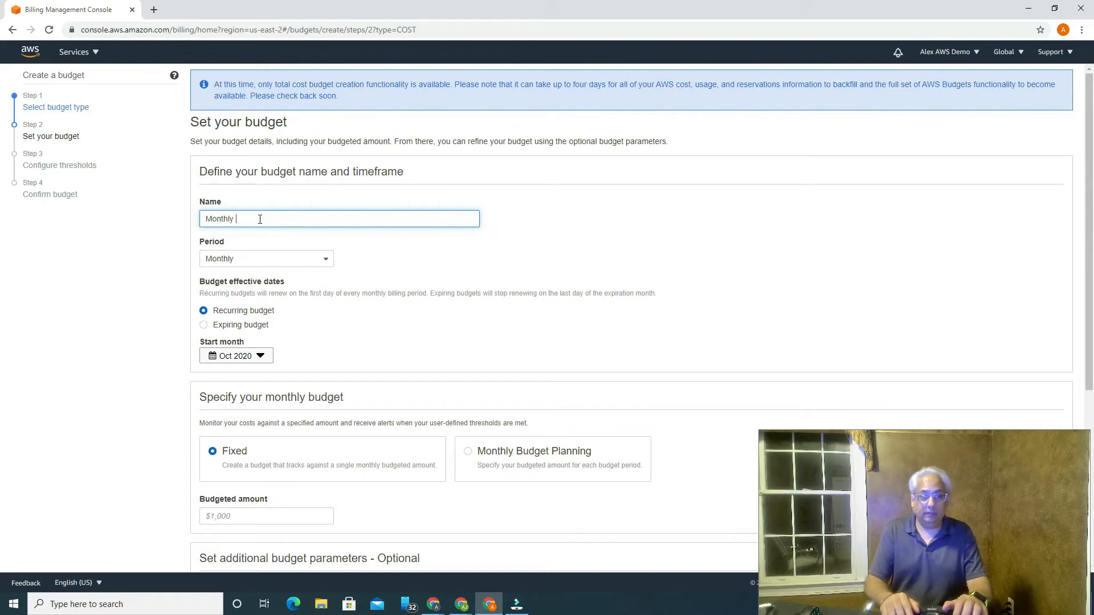
{"action": "type", "text": " Experimenta"}
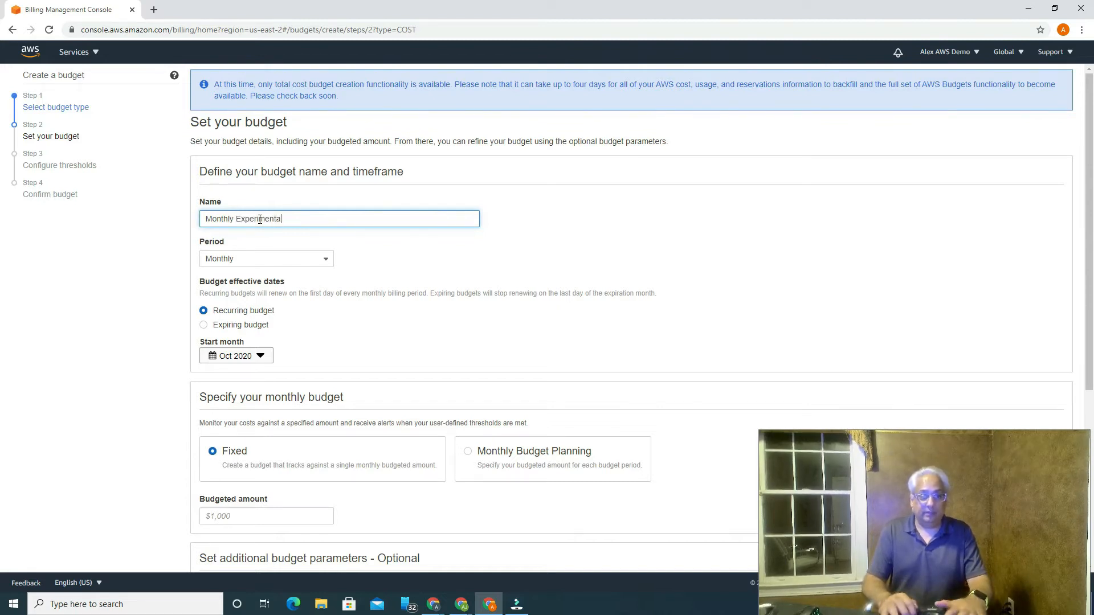
{"action": "type", "text": "l Costs"}
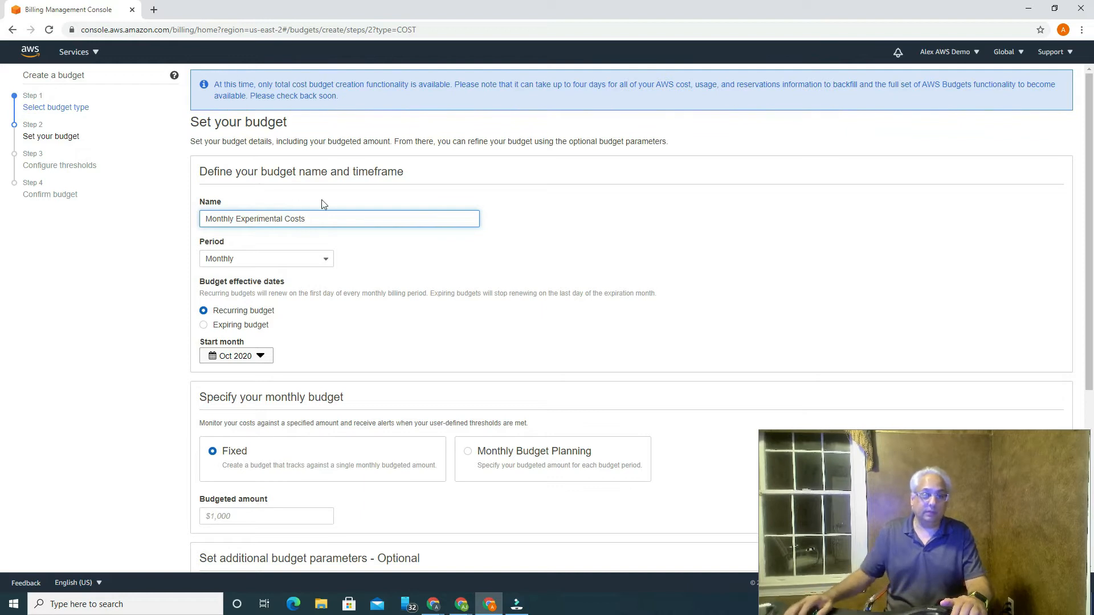
{"action": "scroll", "coordinate": [360, 282], "scroll_direction": "down", "scroll_amount": 1}
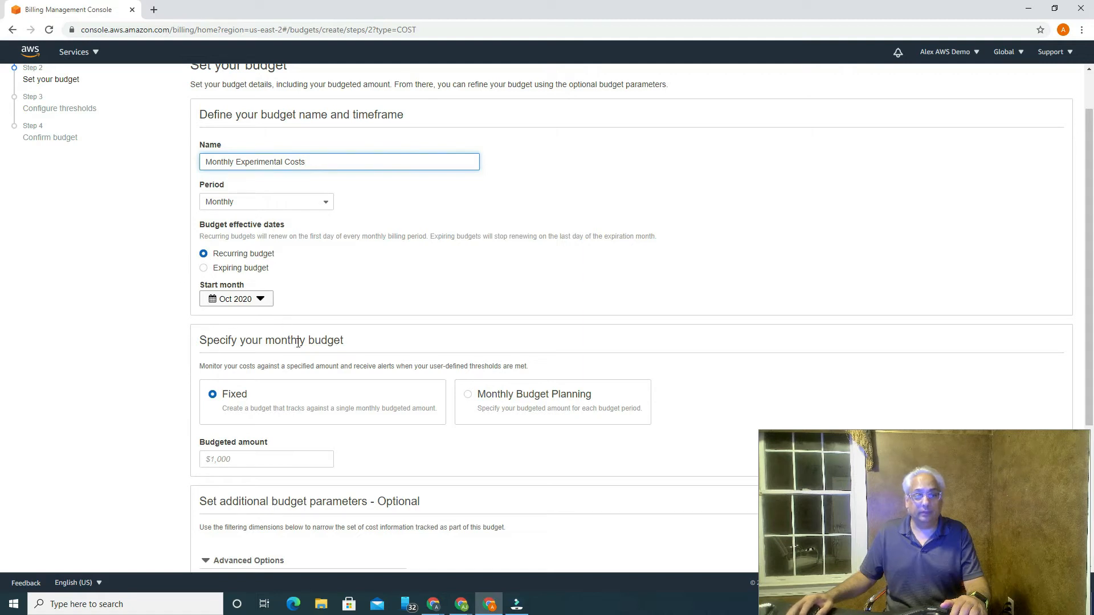
{"action": "scroll", "coordinate": [379, 318], "scroll_direction": "down", "scroll_amount": 3}
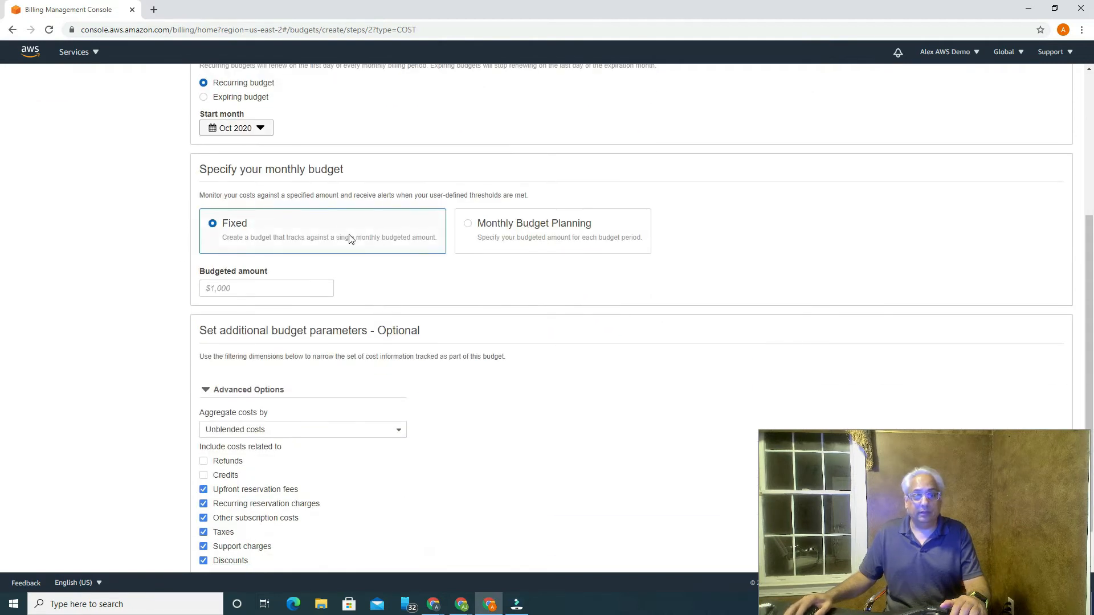
Step: Set a fixed $10 monthly budgeted amount and continue to thresholds
{"action": "left_click", "coordinate": [307, 288]}
{"action": "type", "text": "10"}
{"action": "left_click", "coordinate": [336, 304]}
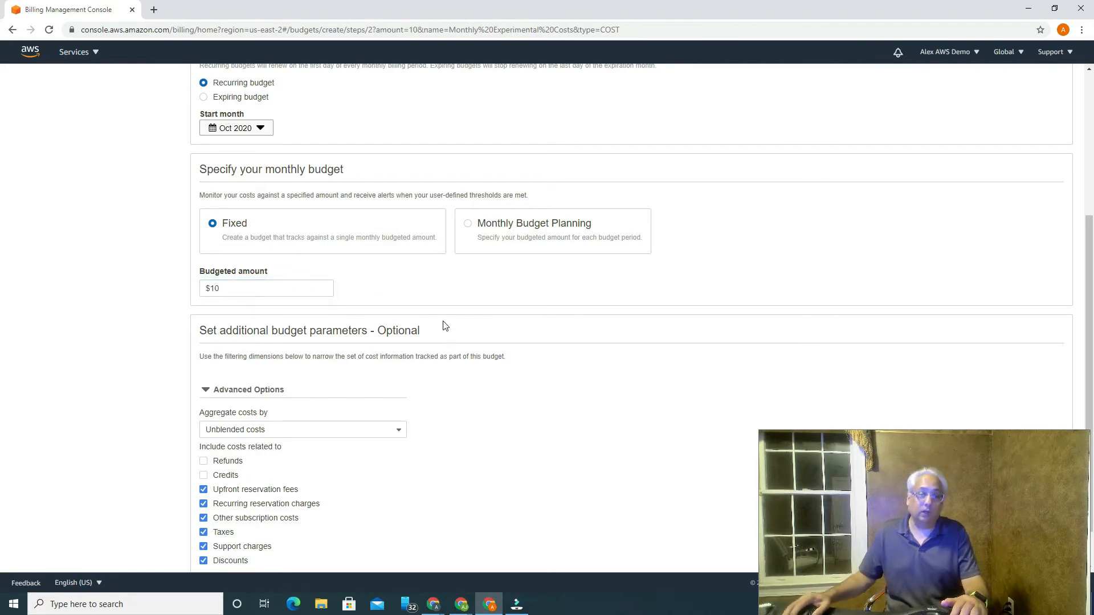
{"action": "scroll", "coordinate": [446, 325], "scroll_direction": "down", "scroll_amount": 1}
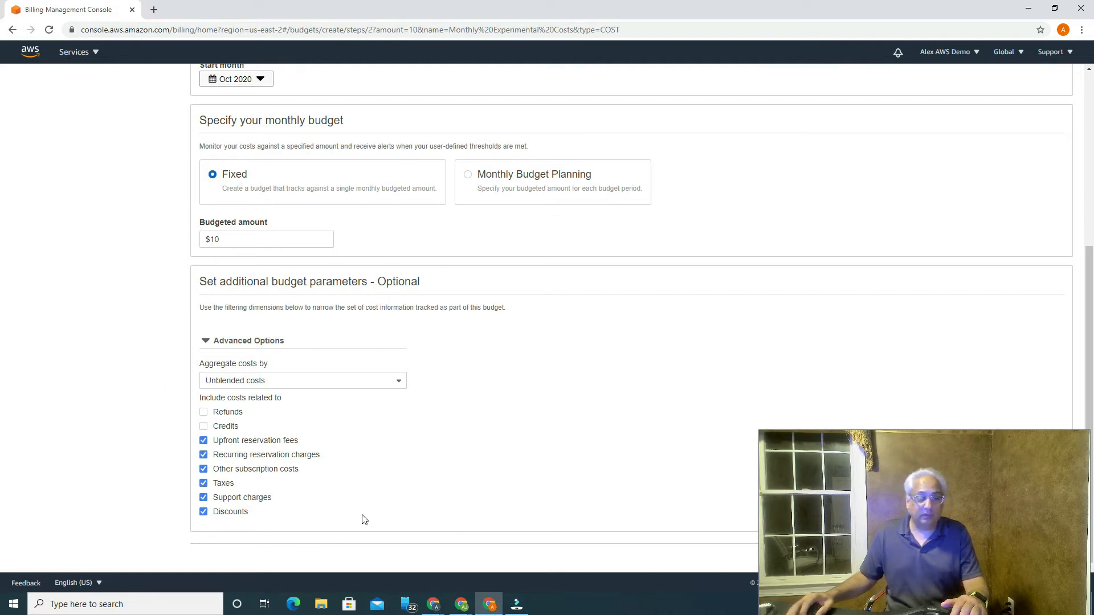
{"action": "left_click_drag", "start_coordinate": [891, 446], "coordinate": [136, 442]}
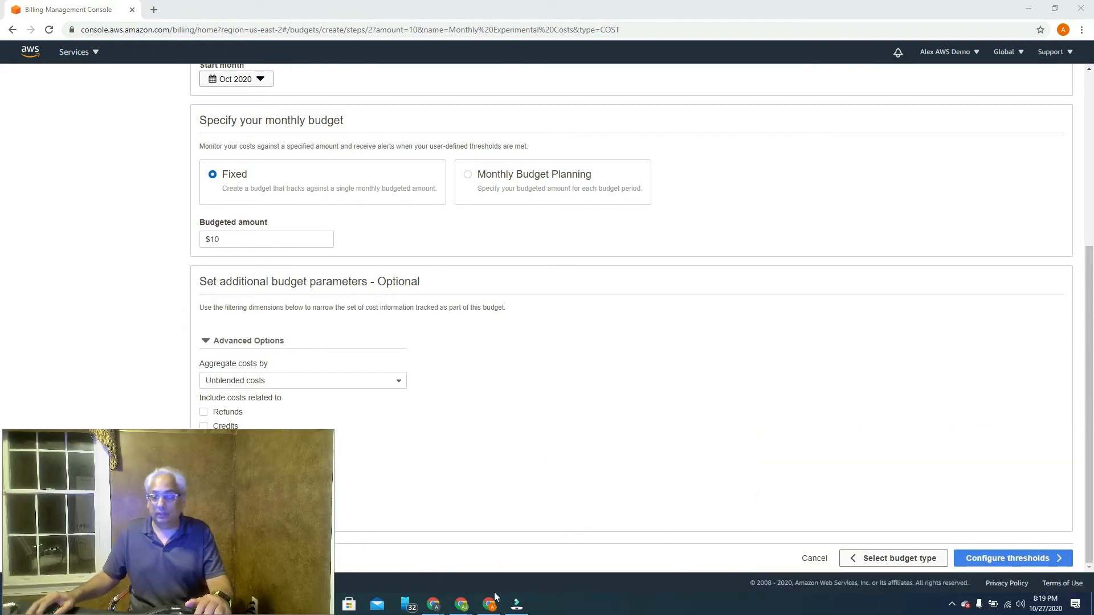
{"action": "left_click", "coordinate": [1016, 559]}
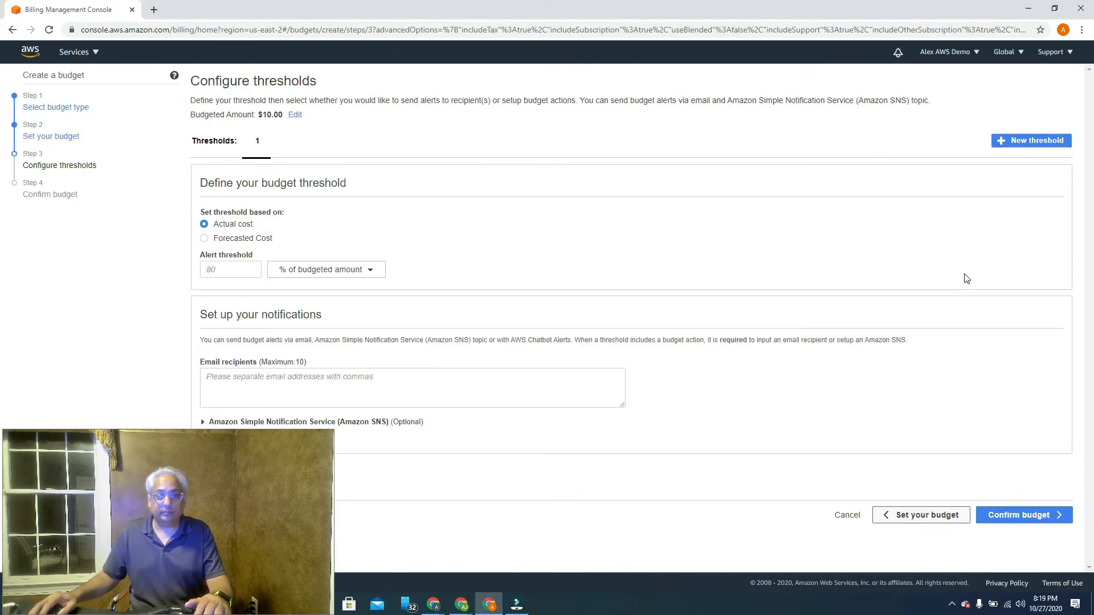
Step: Review the $10 monthly budget summary, which has no thresholds yet
{"action": "left_click", "coordinate": [1038, 520]}
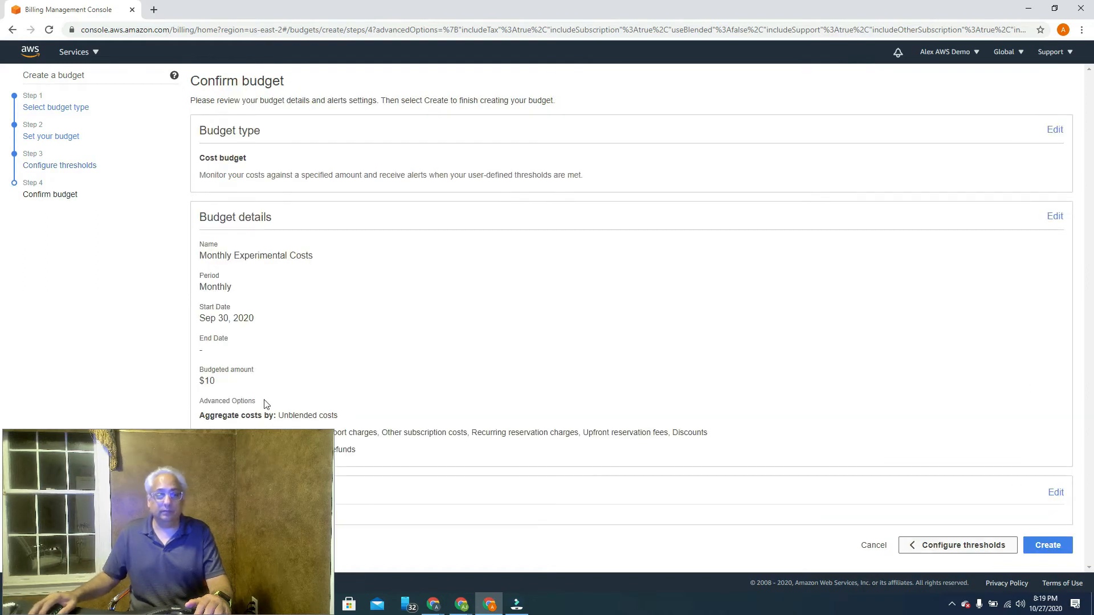
{"action": "left_click_drag", "start_coordinate": [127, 445], "coordinate": [893, 271]}
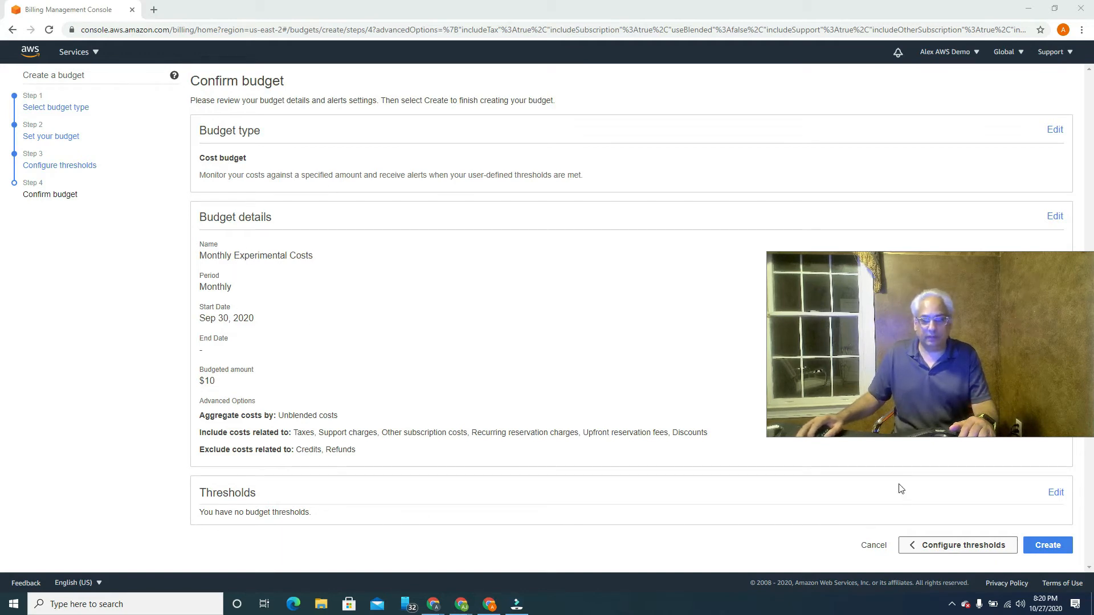
Step: Add a 75% actual-cost alert threshold ($7.50) and enter the recipient's e-mail address
{"action": "left_click", "coordinate": [1048, 493]}
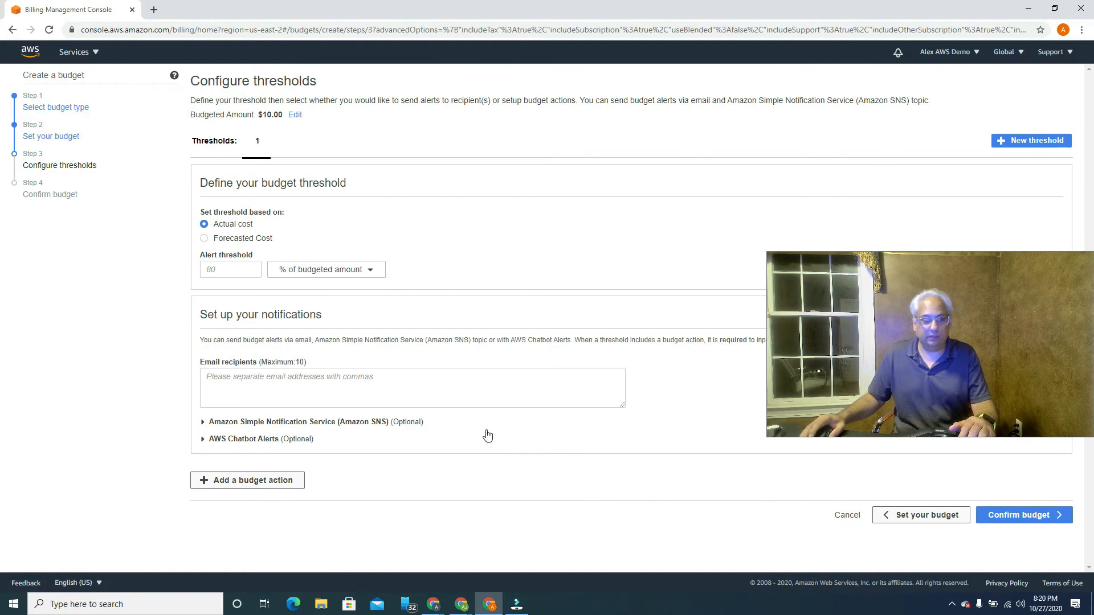
{"action": "left_click", "coordinate": [230, 270]}
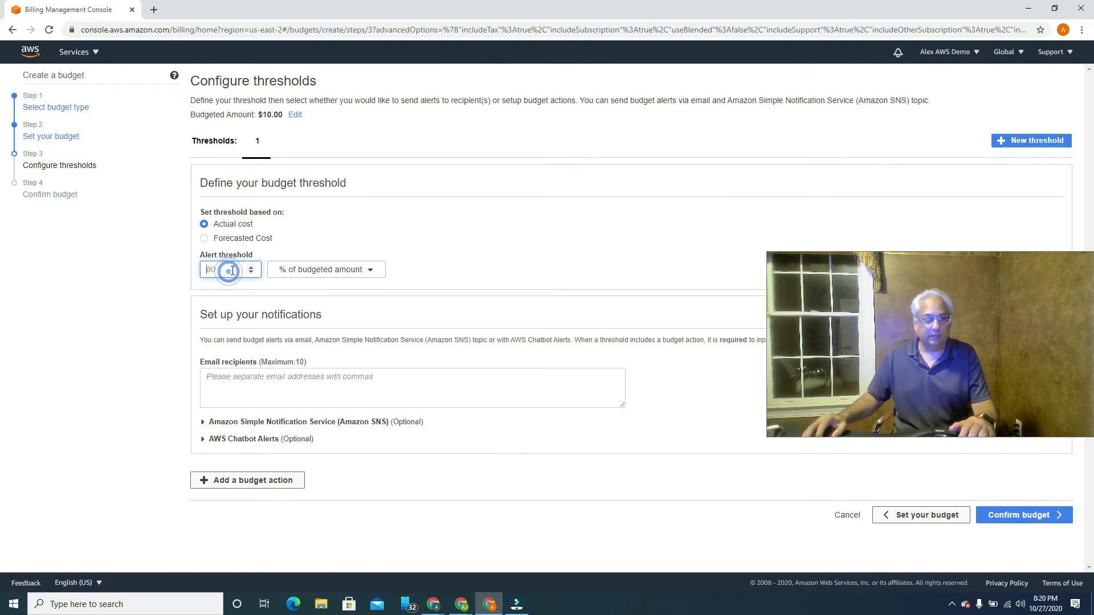
{"action": "type", "text": "7"}
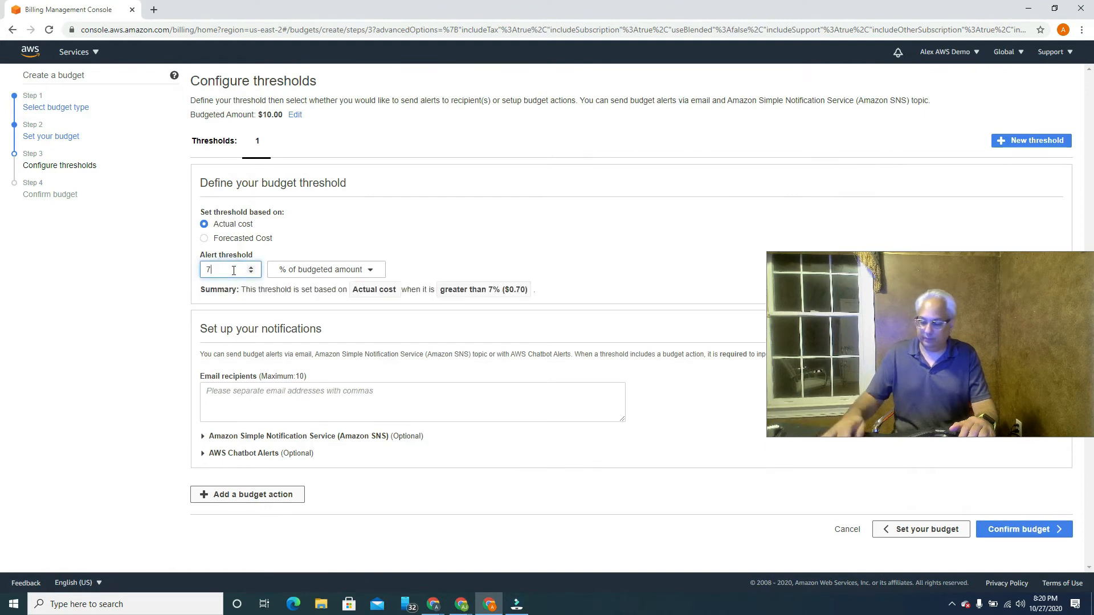
{"action": "type", "text": "5"}
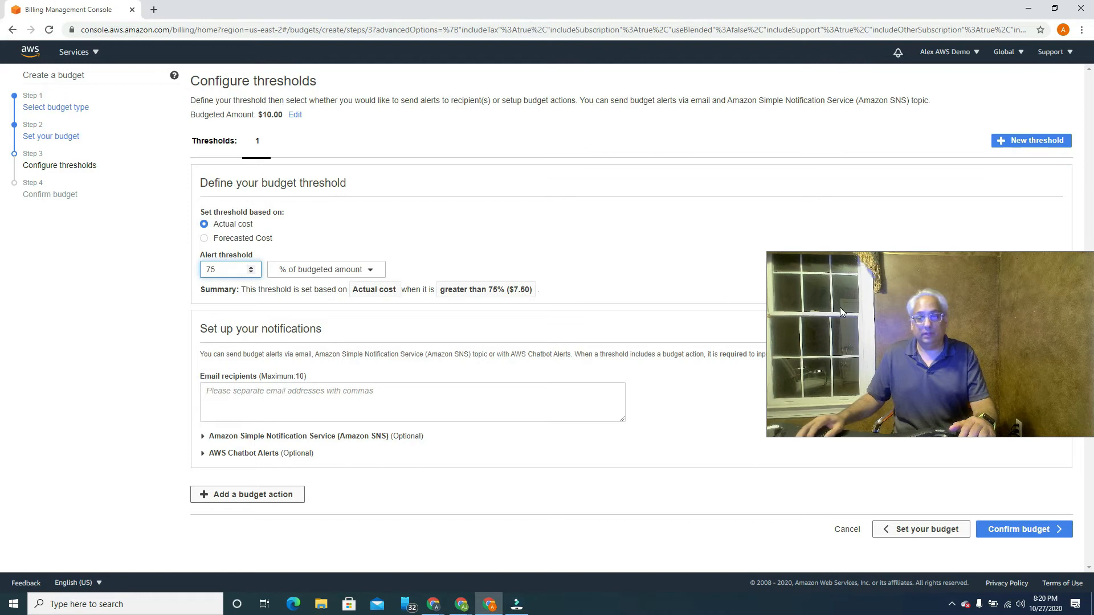
{"action": "left_click_drag", "start_coordinate": [845, 313], "coordinate": [923, 322]}
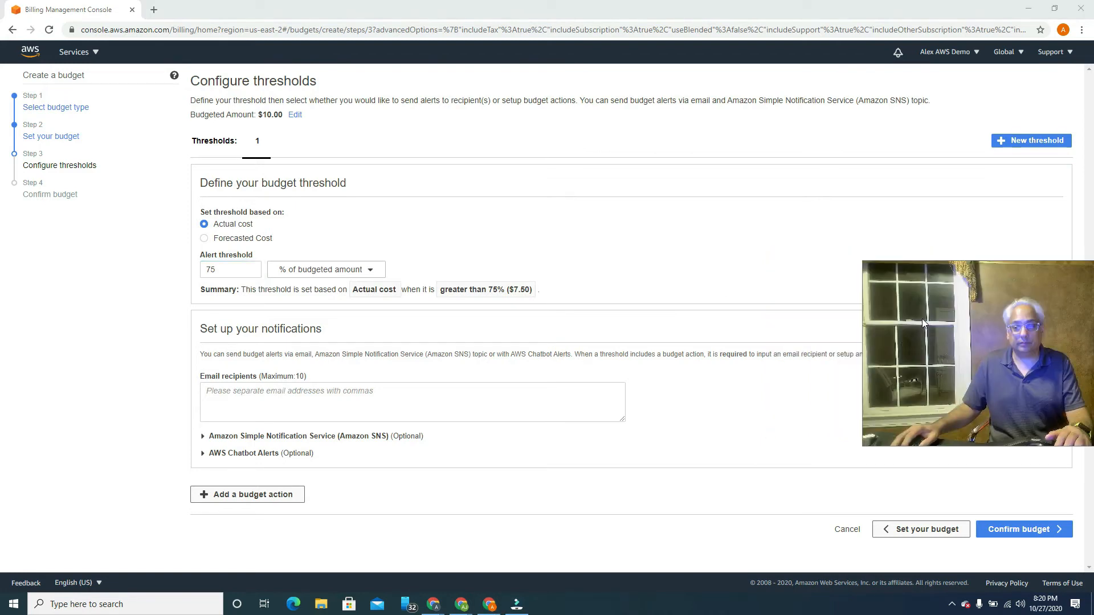
{"action": "left_click", "coordinate": [243, 395]}
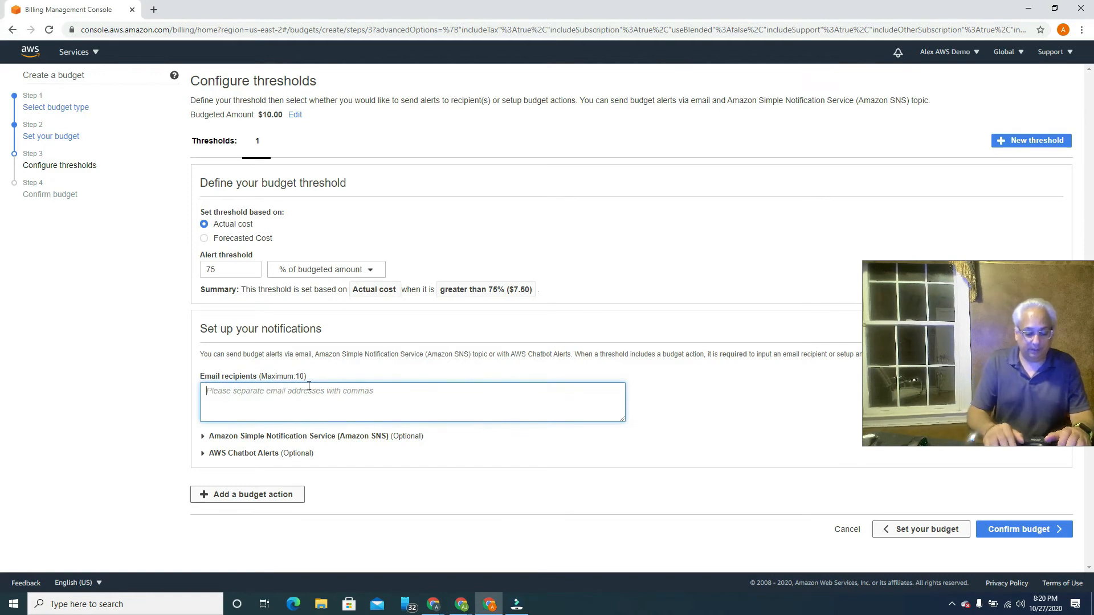
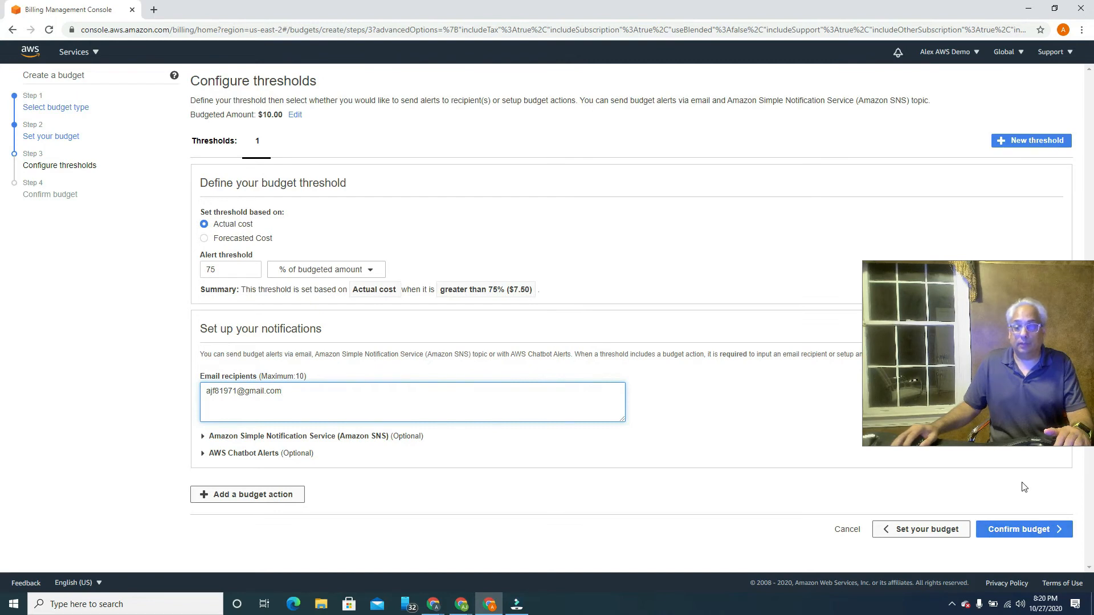
Step: Review the $10 budget with its 75% alert and create it
{"action": "left_click", "coordinate": [1030, 536]}
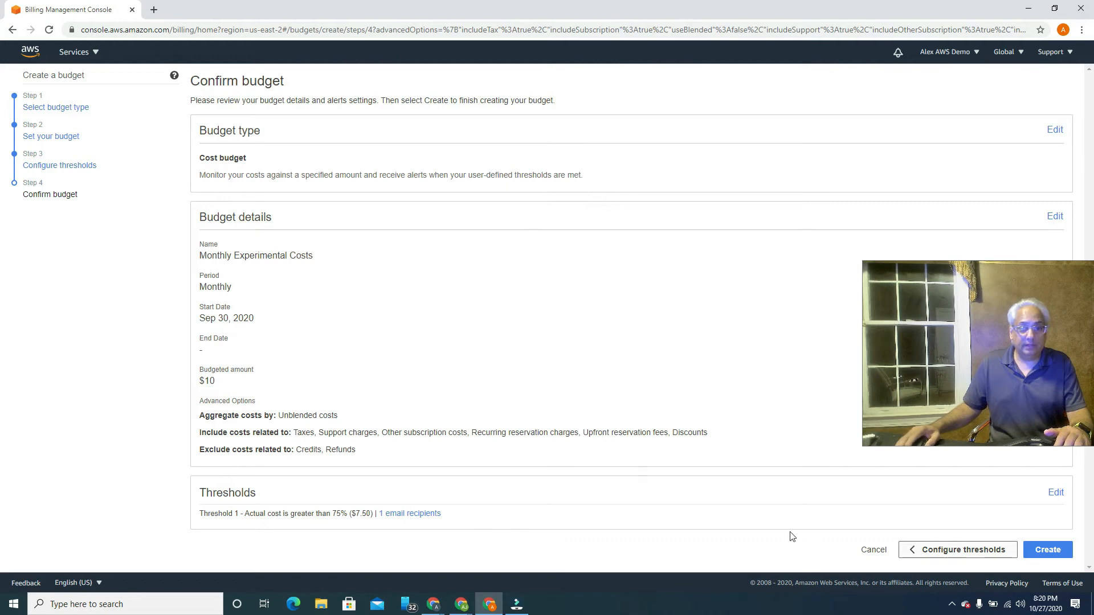
{"action": "left_click", "coordinate": [1048, 550]}
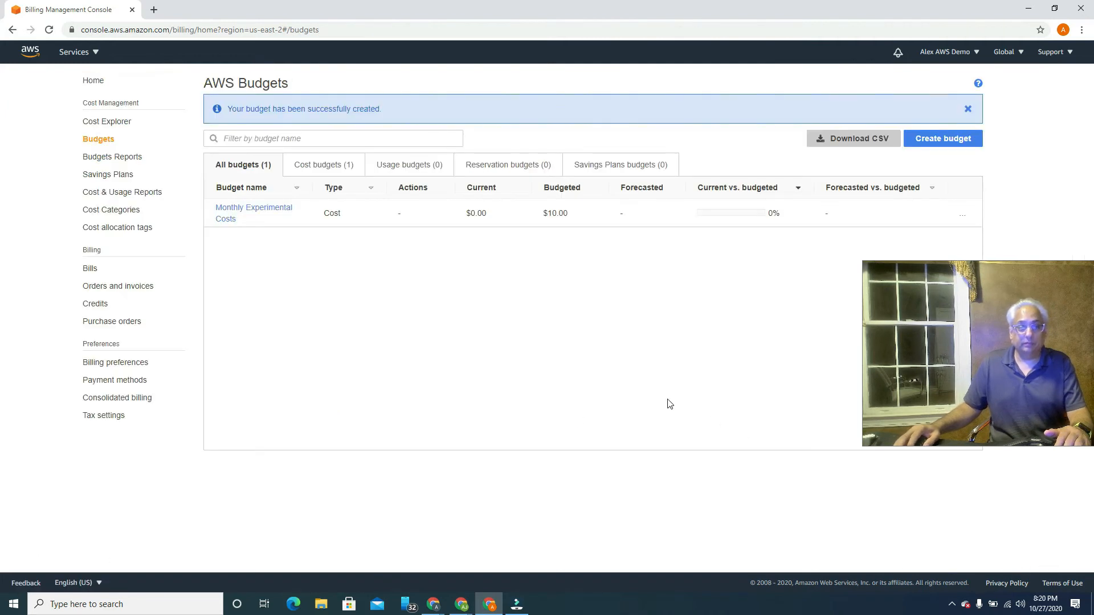